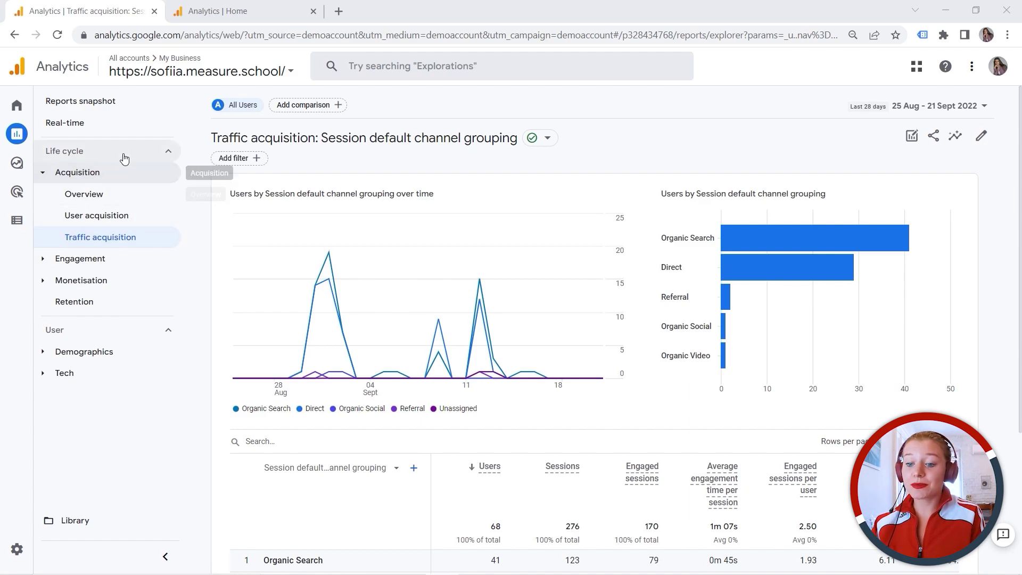
Step: Open Traffic acquisition, scroll its table right, and collapse the side navigation to show Engagement rate and Event count
click(115, 240)
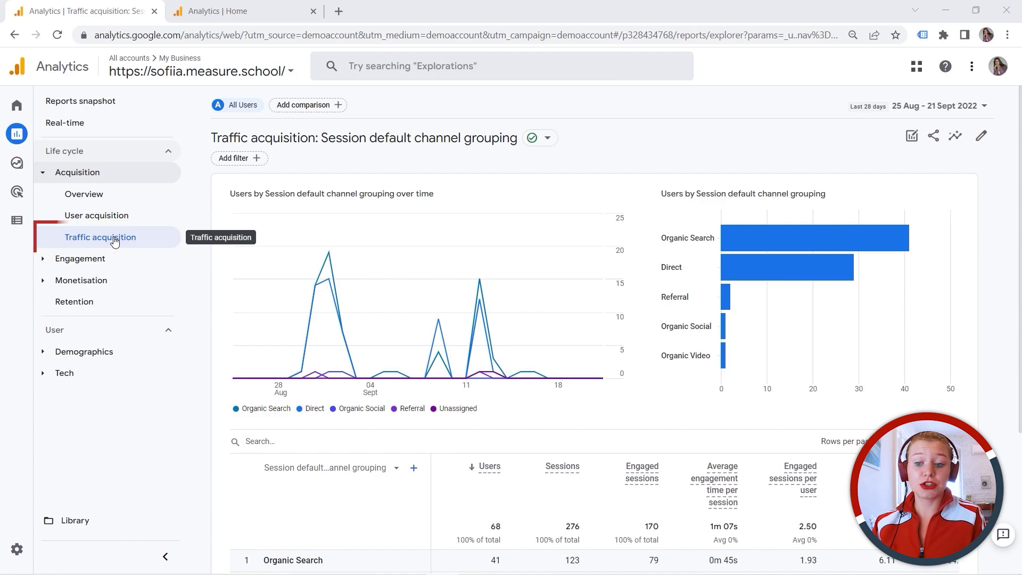
scroll(328, 181, down, 1)
mouse_move(326, 236)
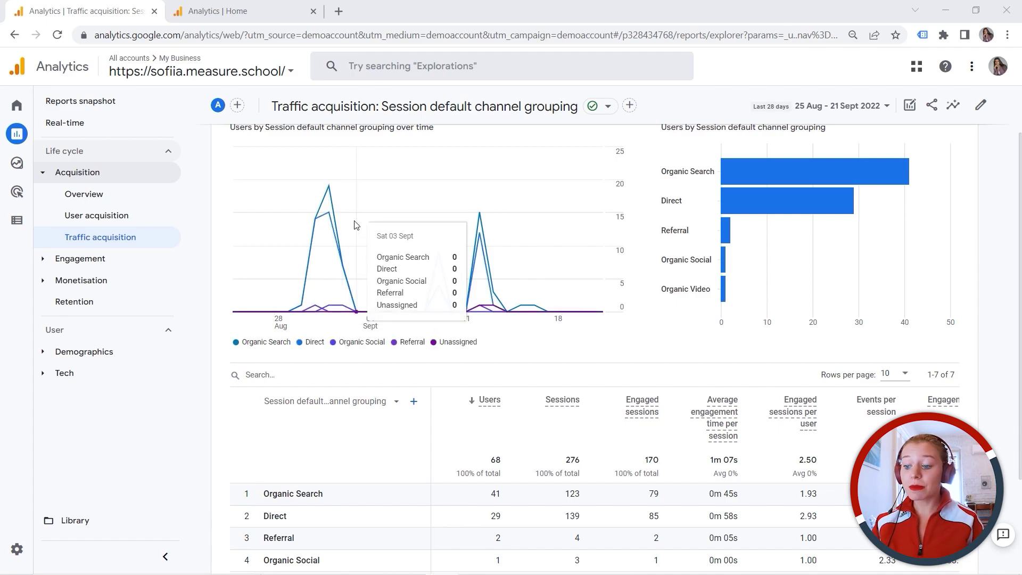
scroll(346, 208, down, 1)
scroll(346, 209, down, 1)
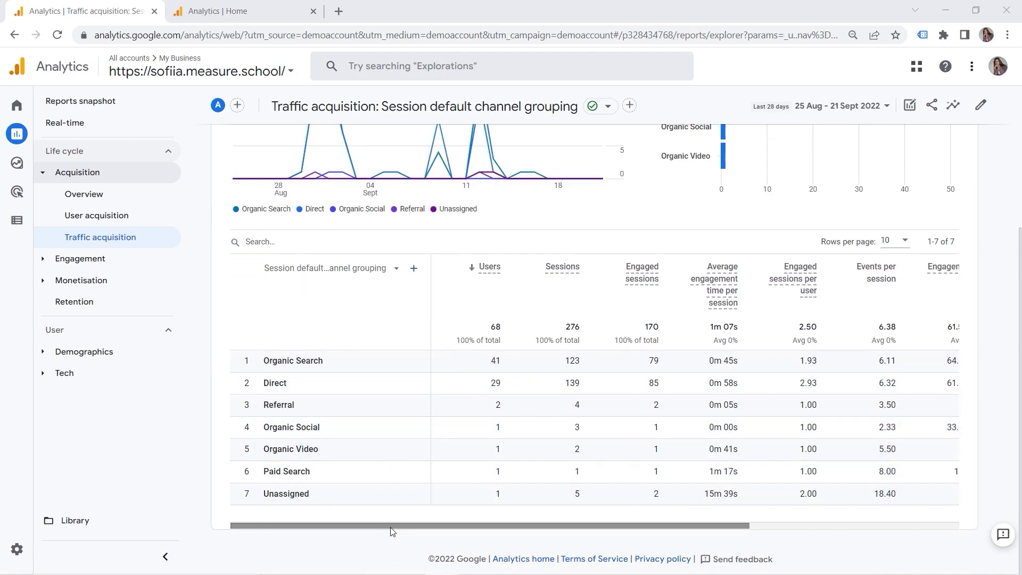
mouse_move(389, 524)
mouse_down()
mouse_move(623, 523)
mouse_move(384, 531)
mouse_up()
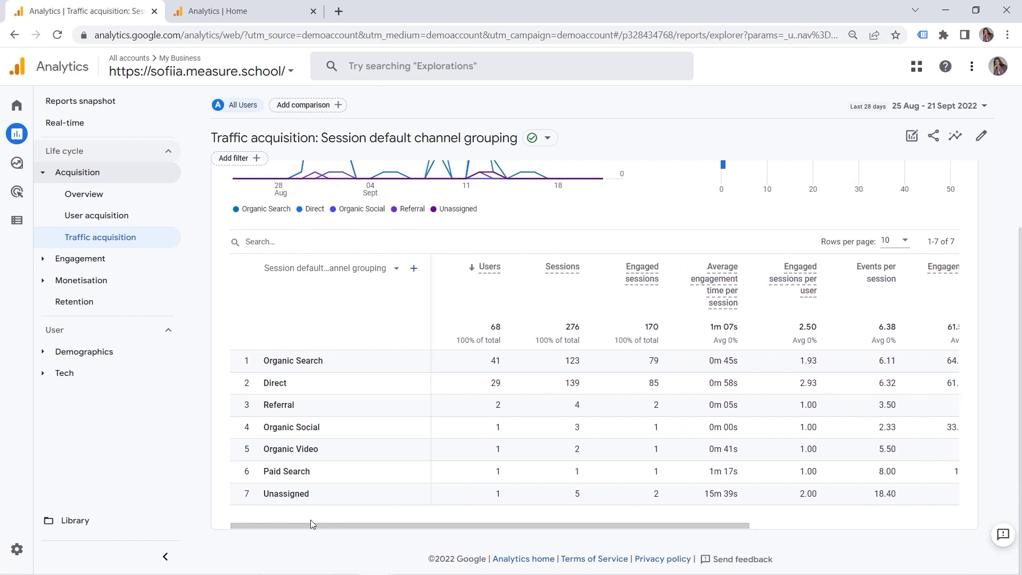
click(165, 559)
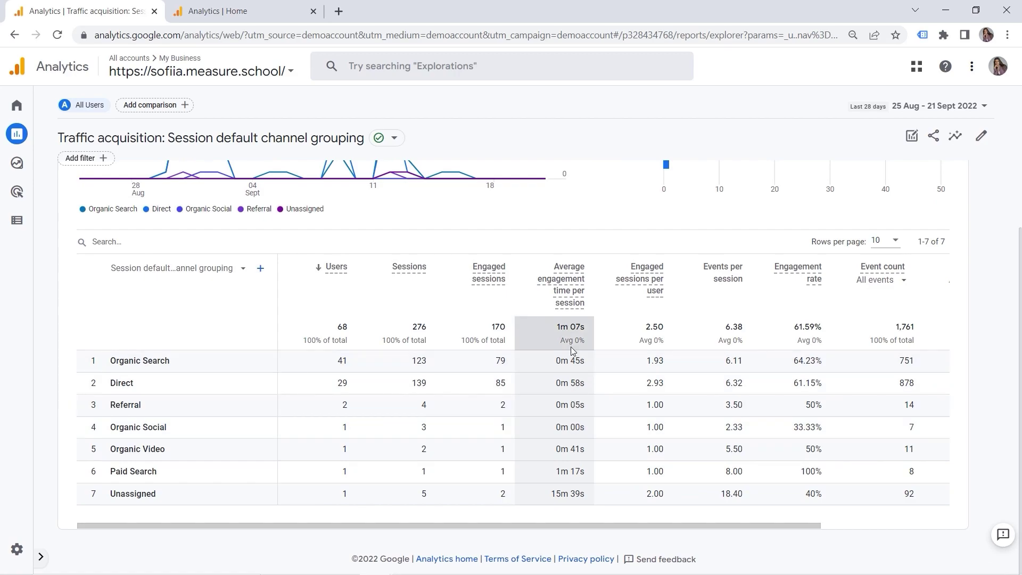
Step: In Customise report, add Session conversion rate and User conversion rate to the report's metrics
click(981, 136)
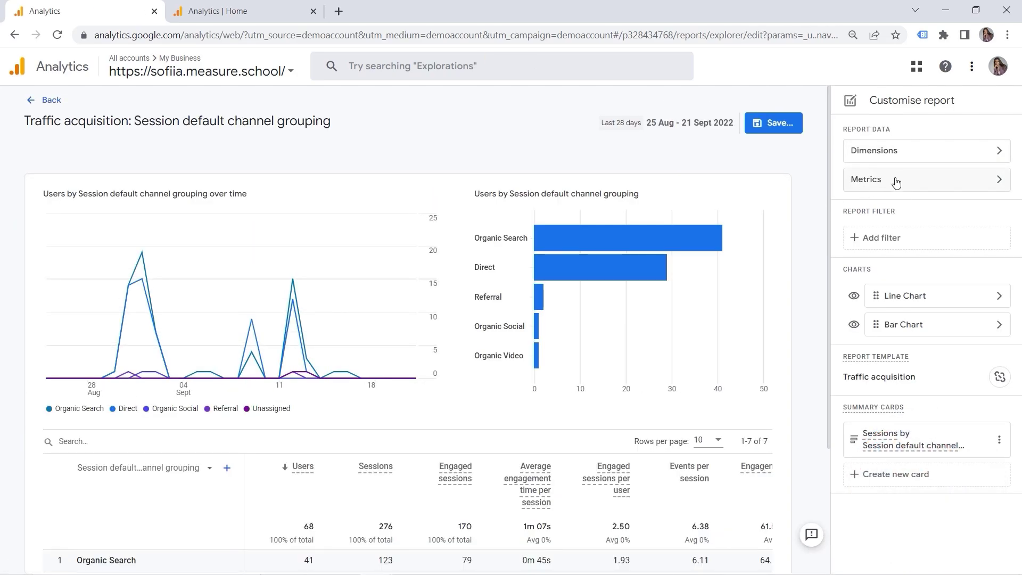
click(896, 183)
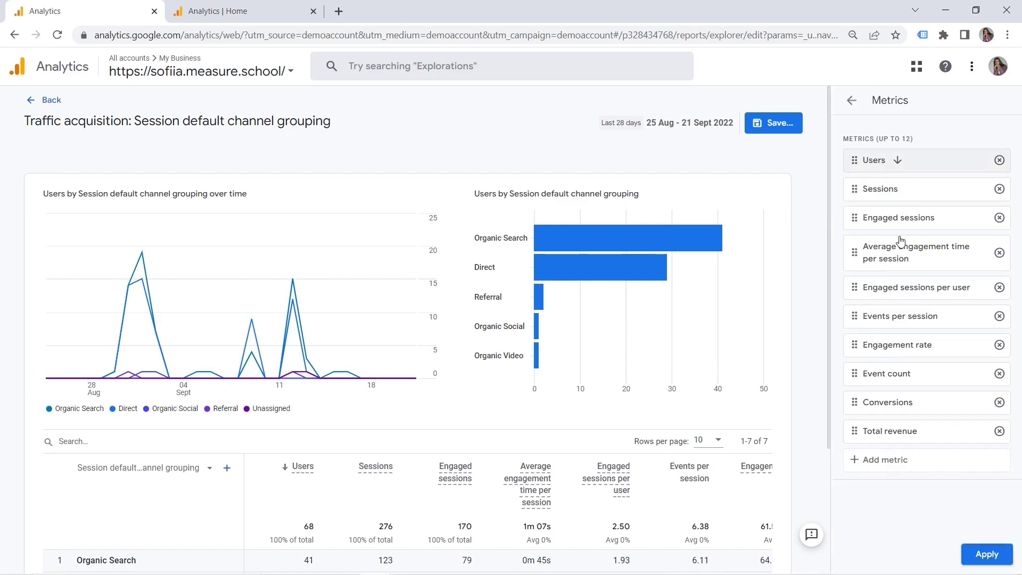
click(899, 459)
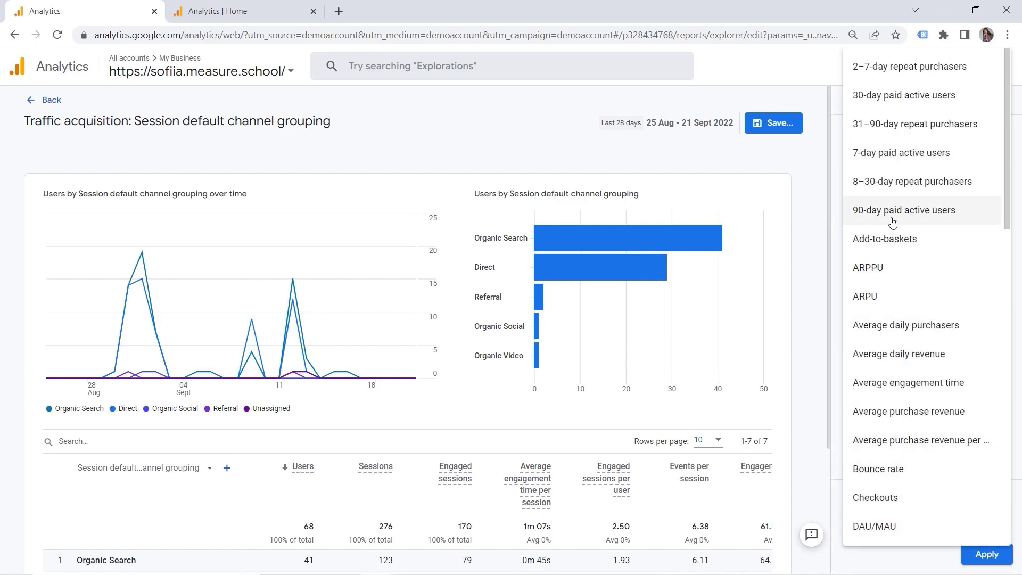
scroll(893, 222, down, 15)
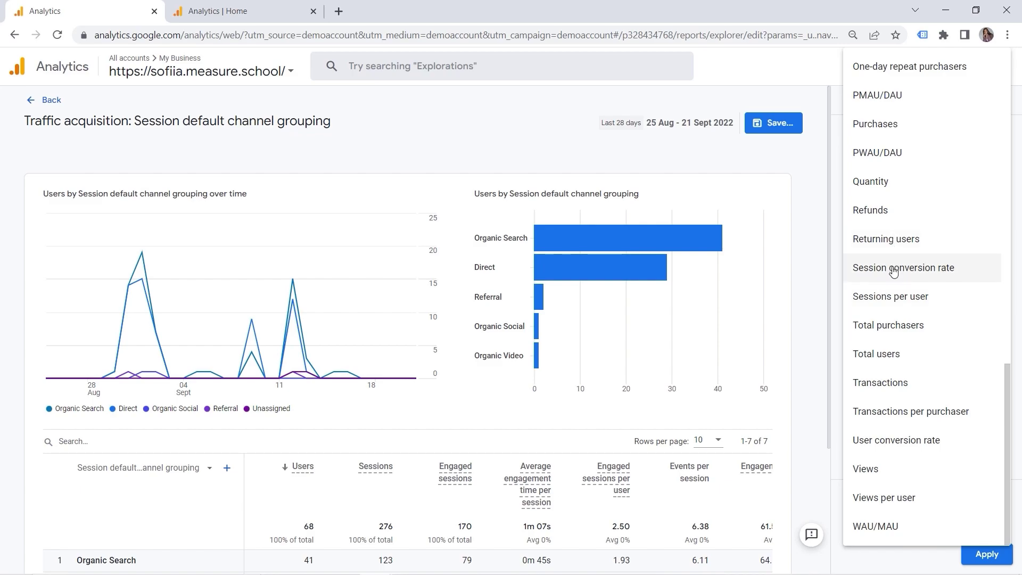
click(905, 266)
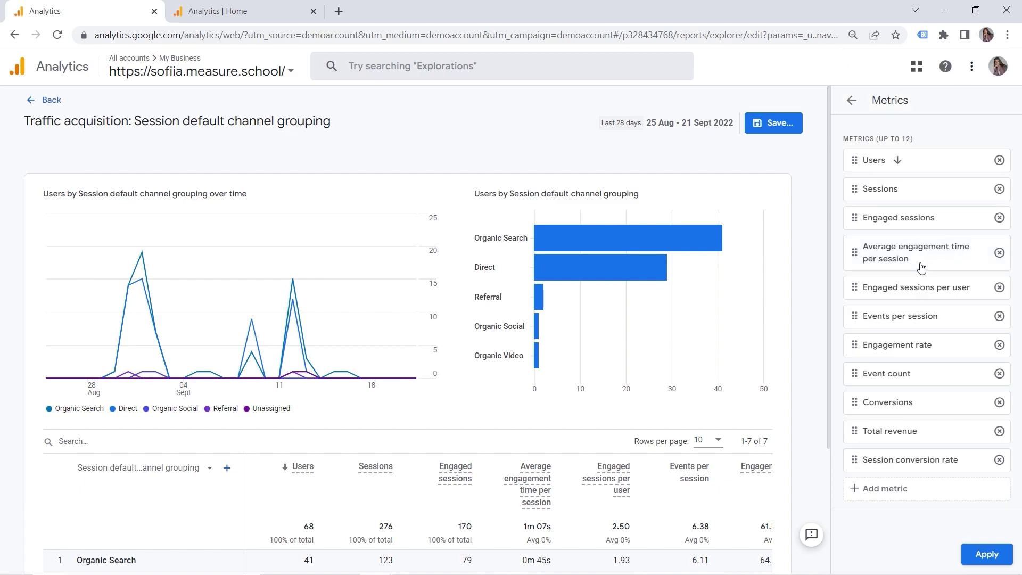
click(883, 488)
scroll(896, 394, down, 7)
scroll(896, 394, down, 8)
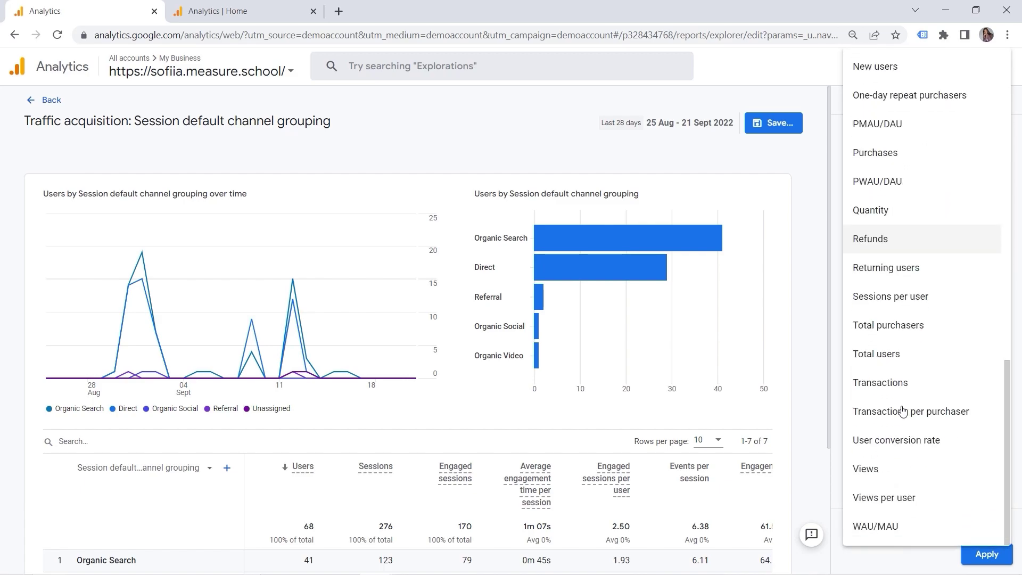
click(904, 441)
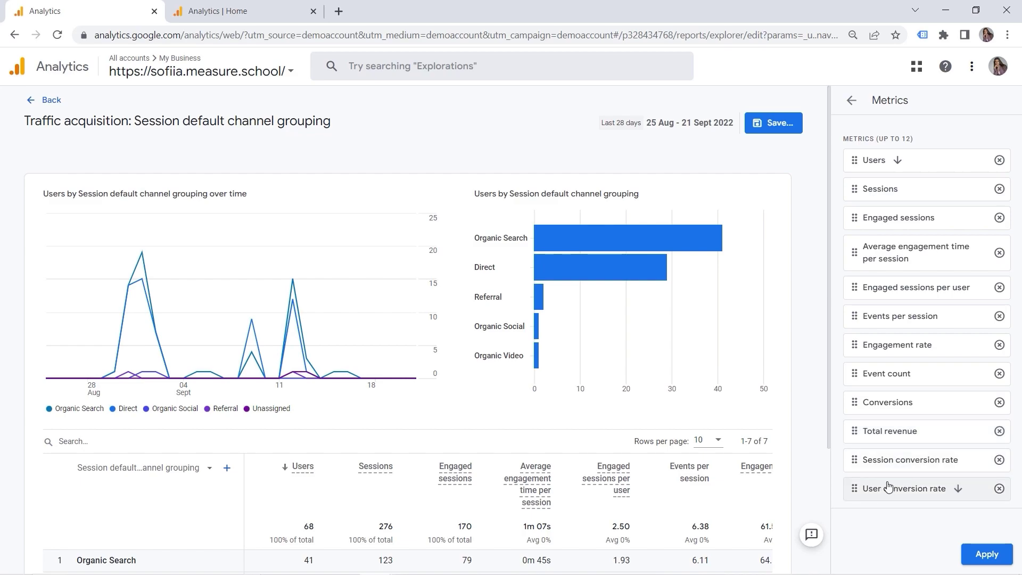
Step: Move both conversion rate metrics directly below Sessions and apply the changes
drag(888, 459, 888, 216)
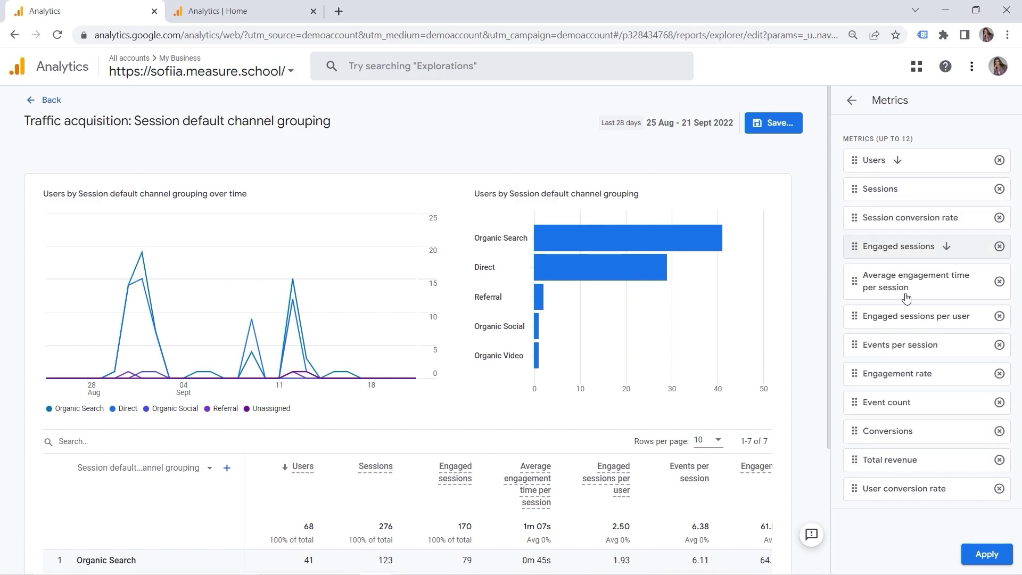
drag(899, 488, 892, 253)
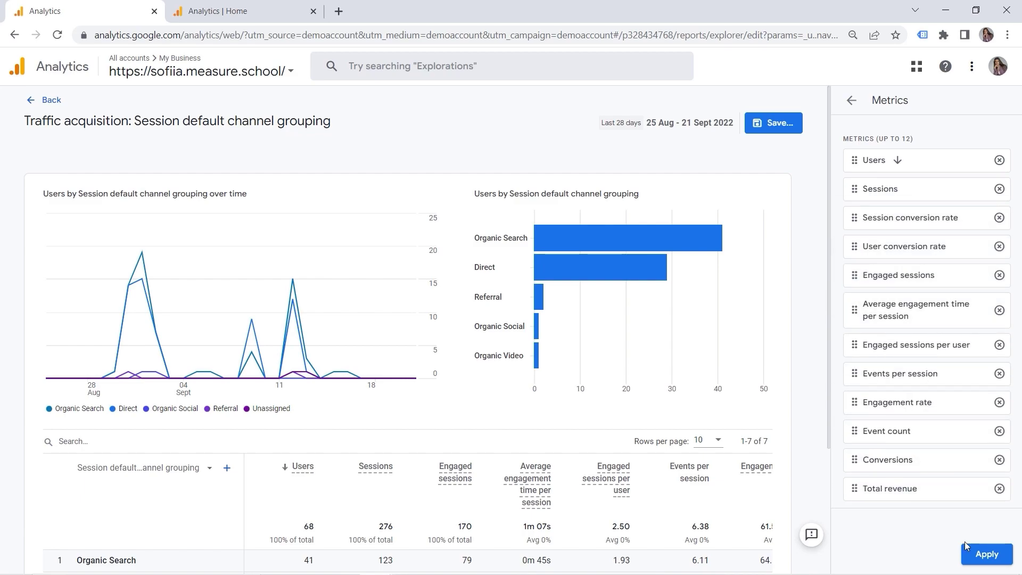
click(986, 555)
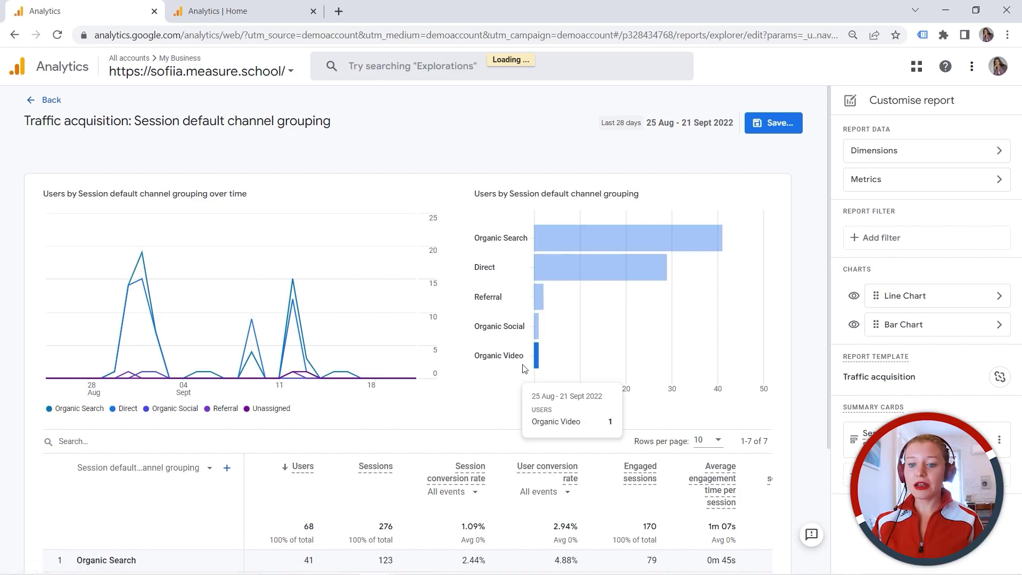
scroll(371, 273, down, 3)
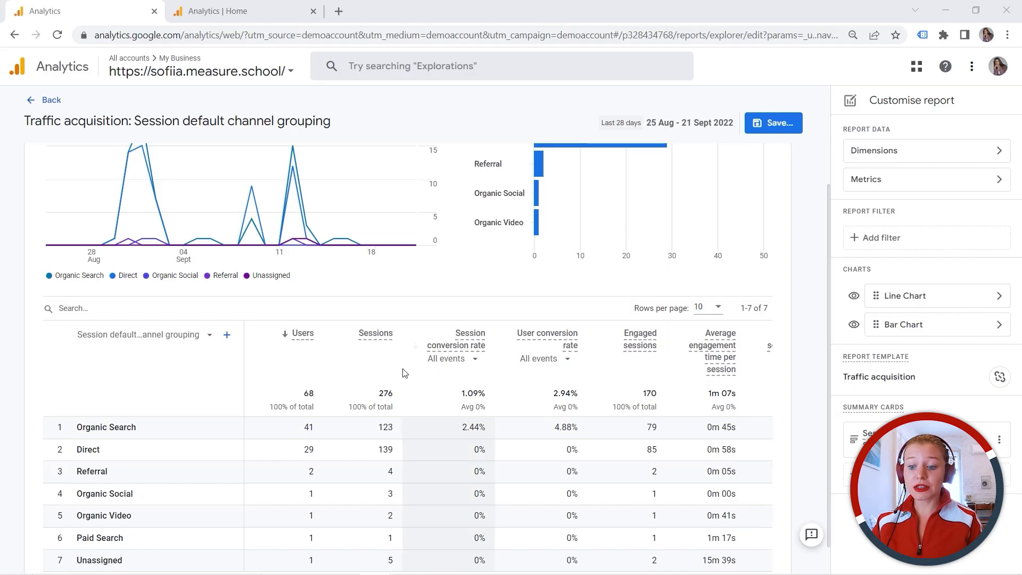
Step: Change Session conversion rate's event from All events to purchase, then to view_search_results
click(466, 360)
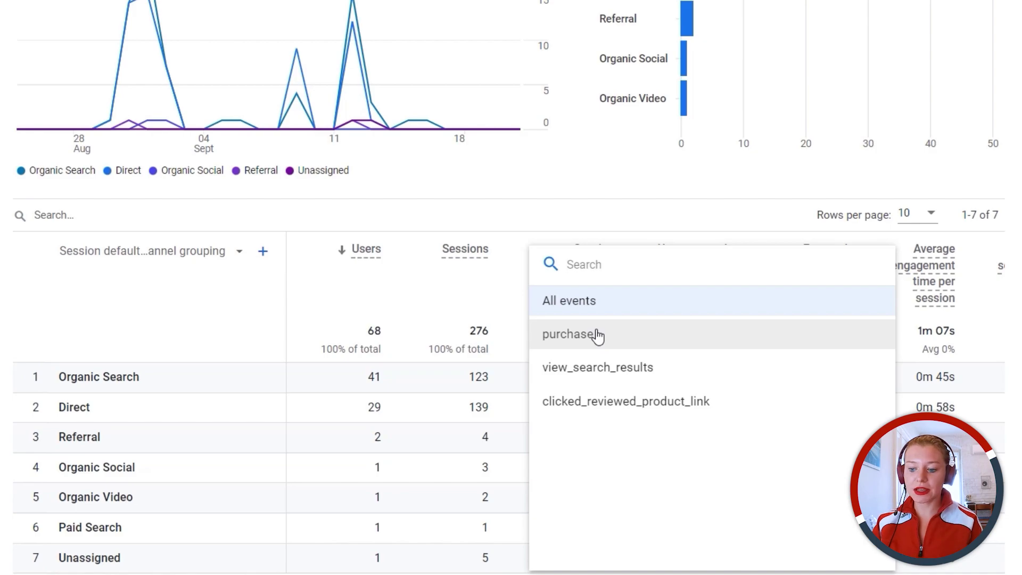
click(597, 335)
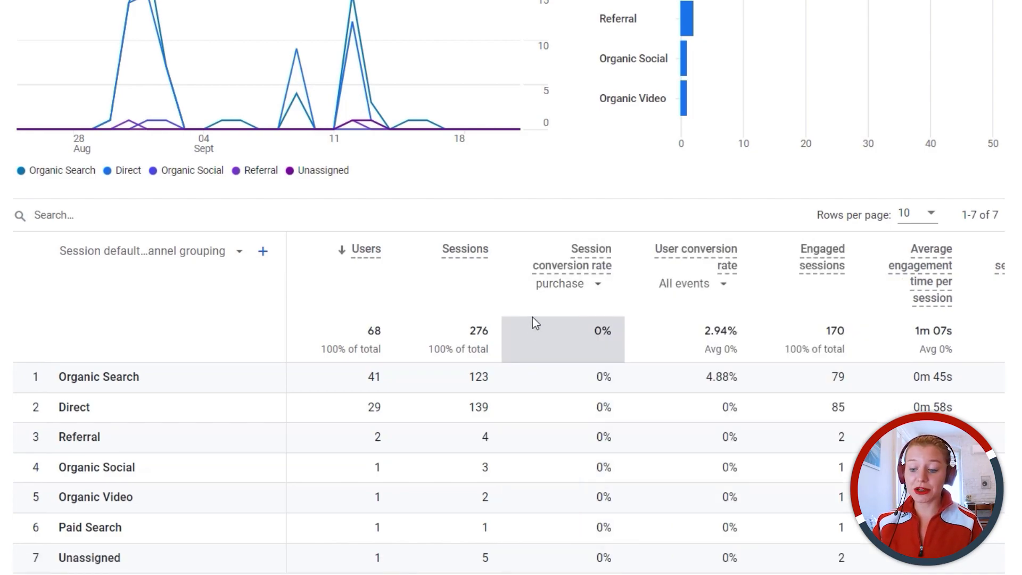
click(562, 292)
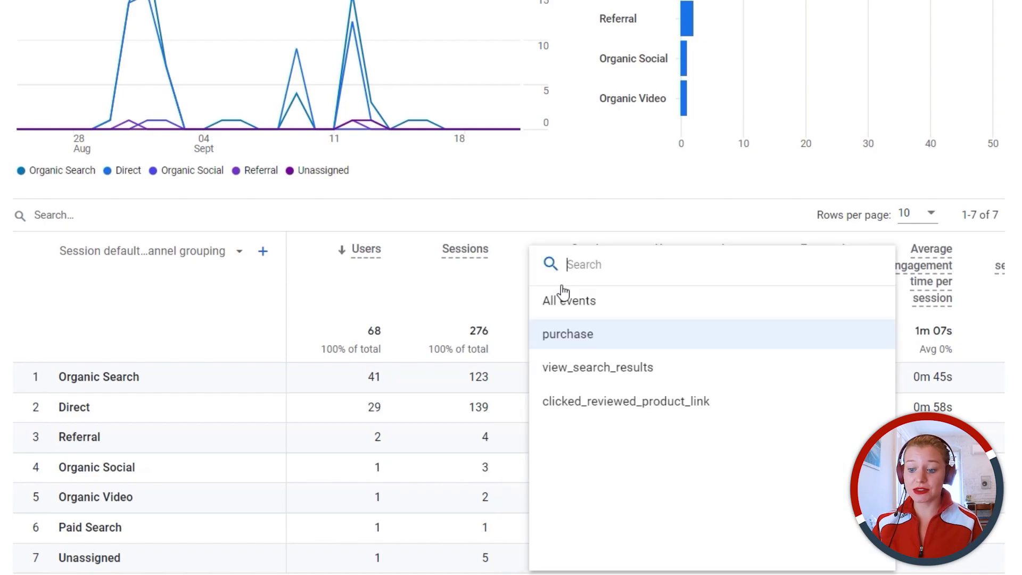
click(598, 365)
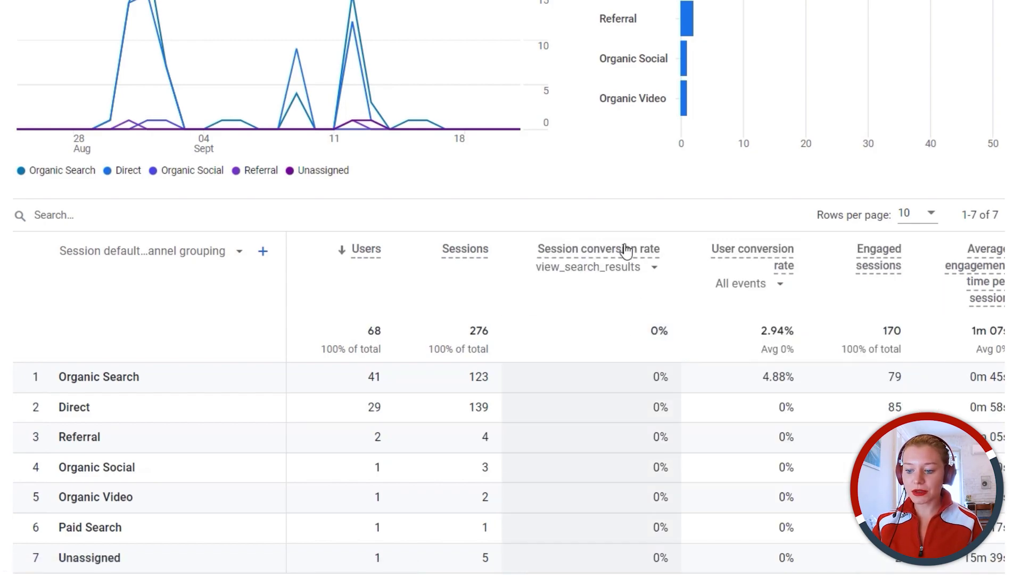
mouse_move(659, 283)
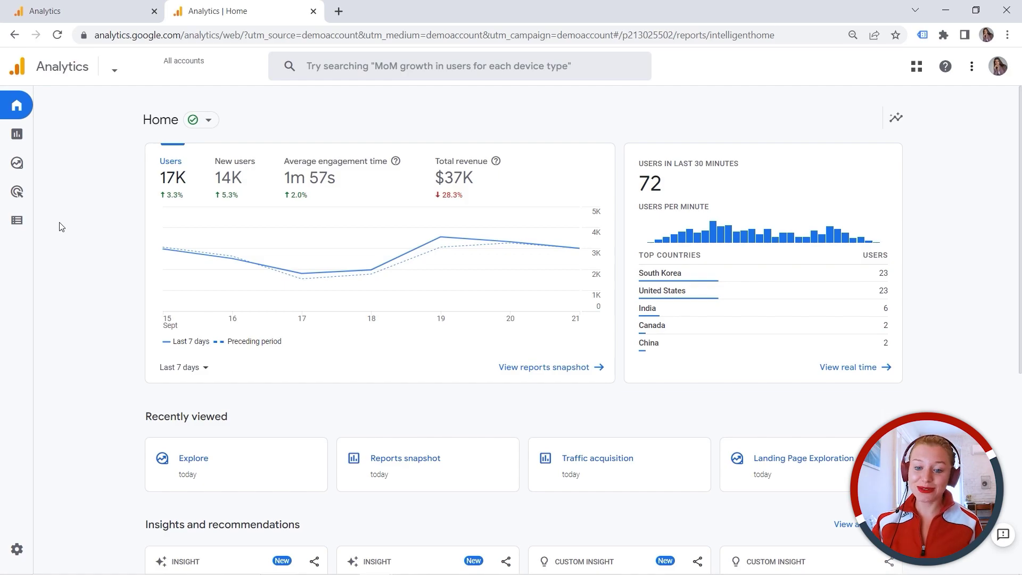
Step: Create a Blank exploration in Explore and name it 'Conversion Rate'
mouse_move(20, 192)
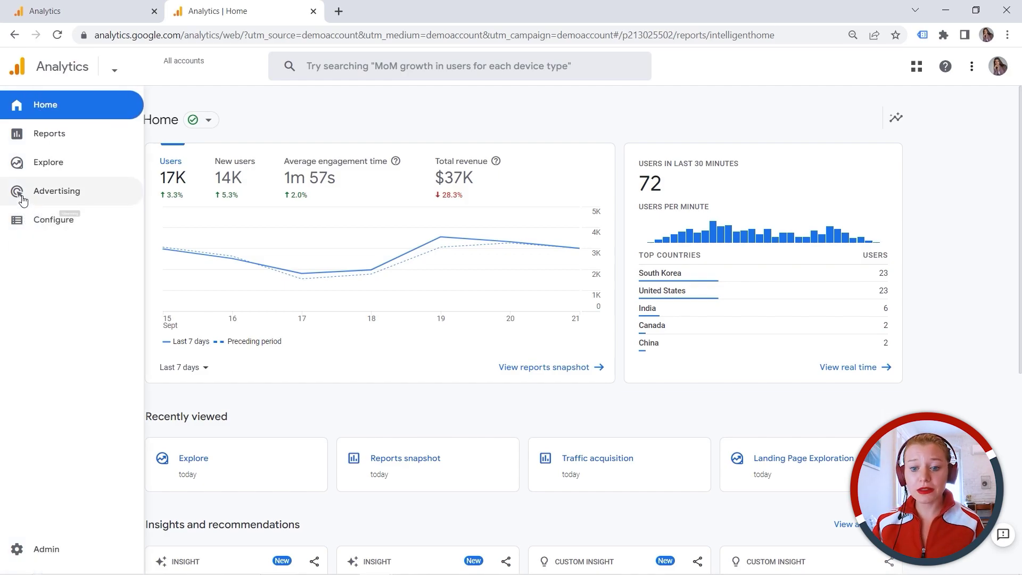
click(32, 168)
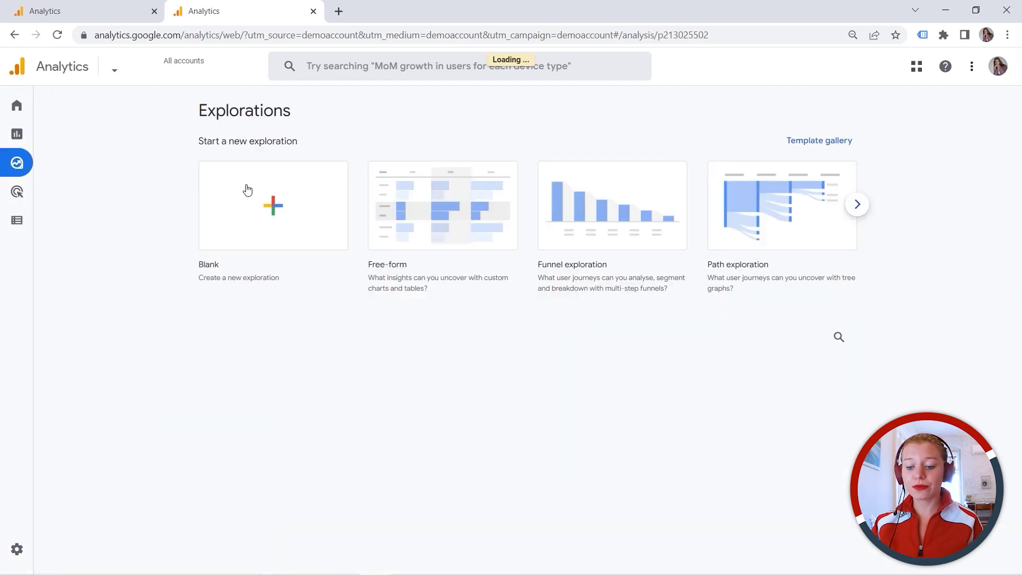
click(250, 211)
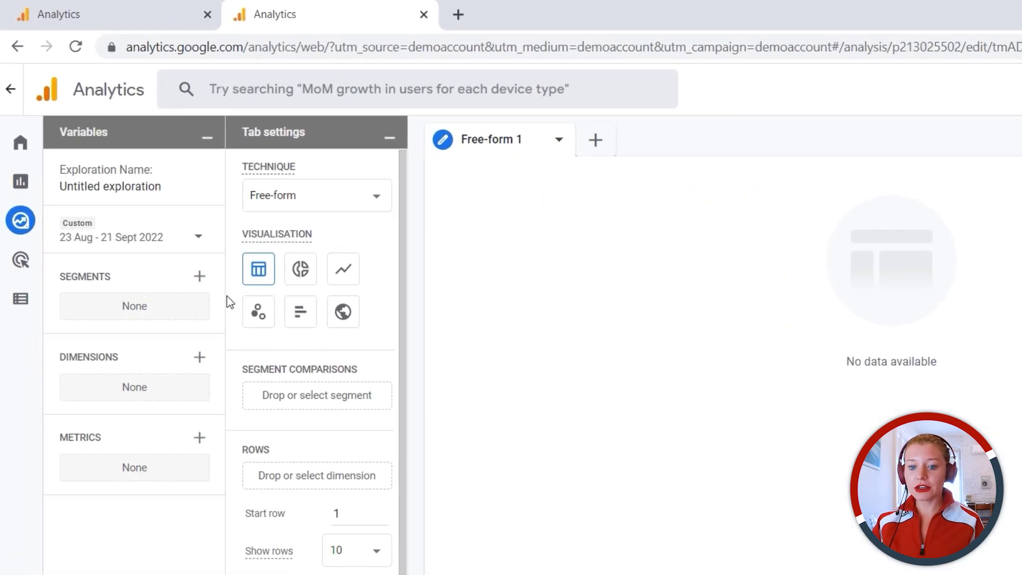
click(125, 185)
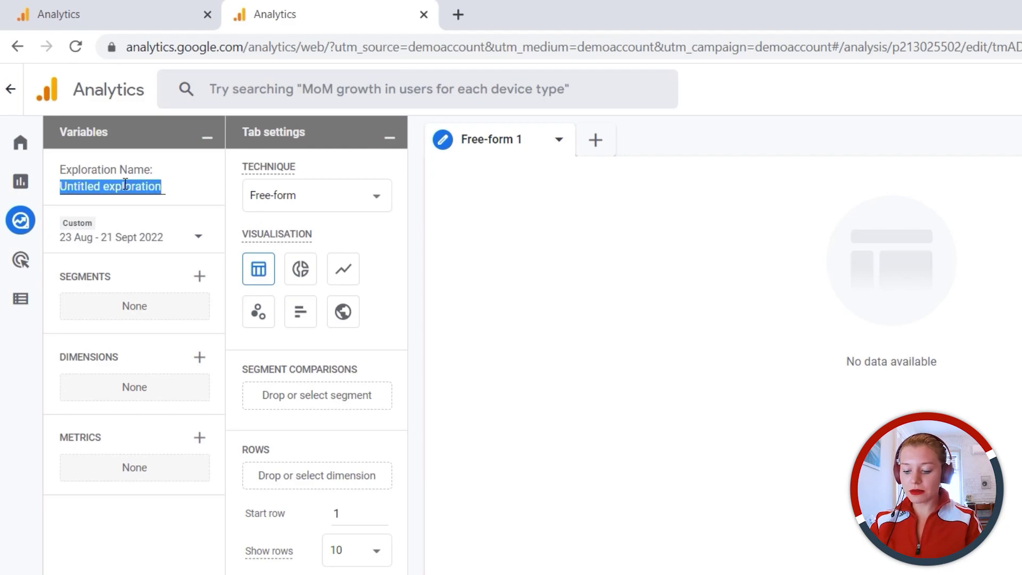
text(Conversion Rate)
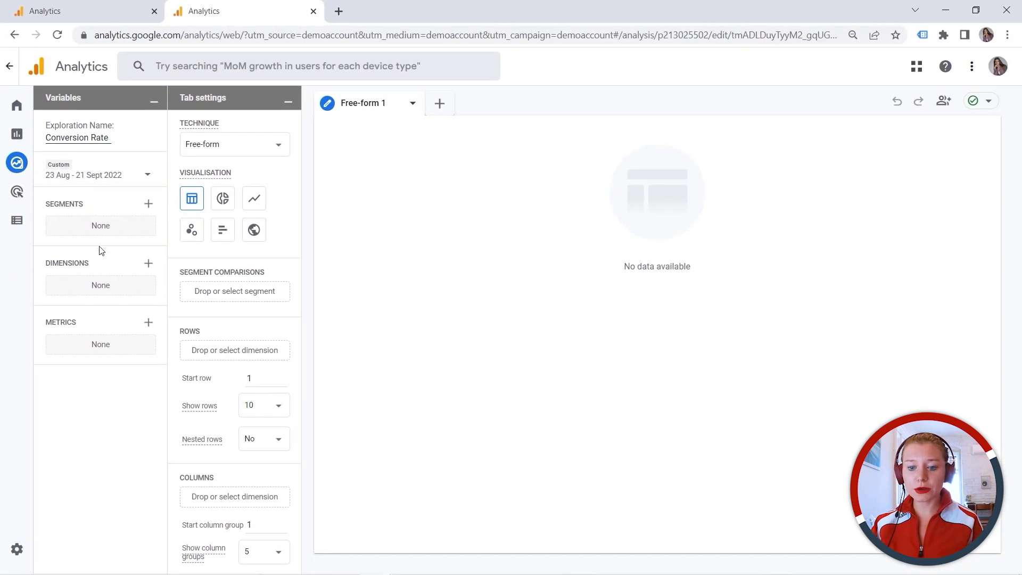
Step: Import Session source/medium as a dimension into the exploration
click(149, 263)
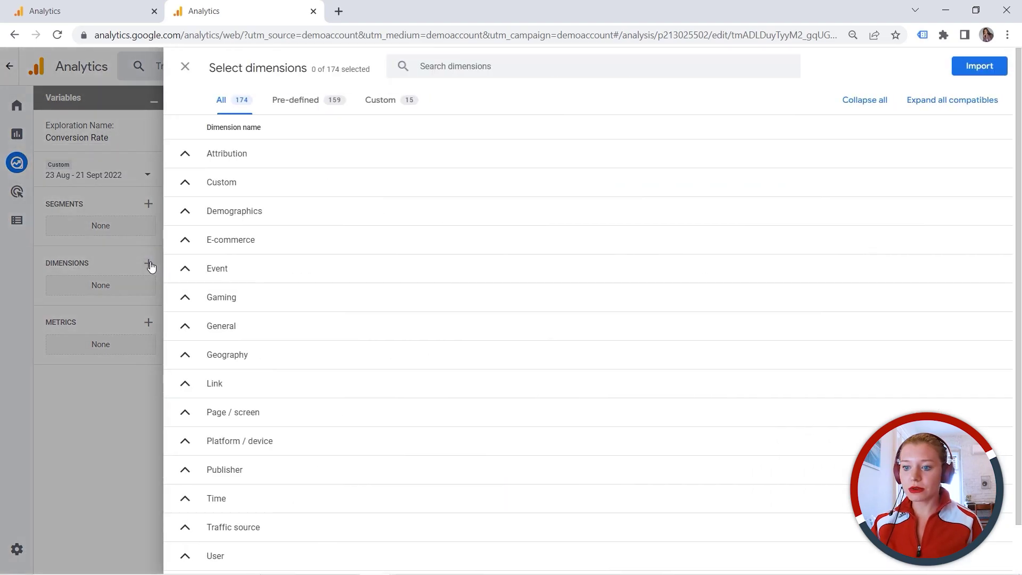
click(498, 65)
text(session sour)
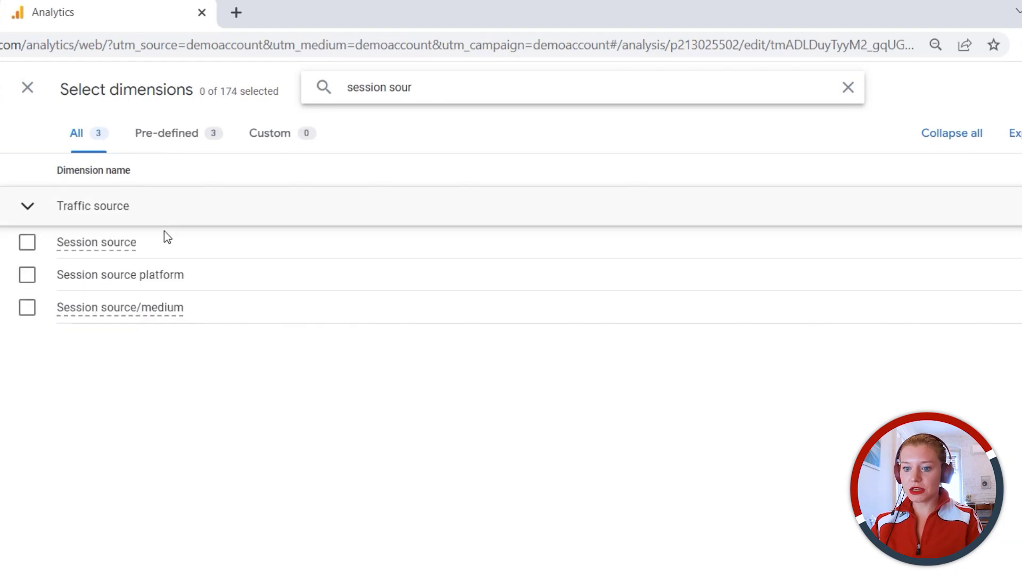
click(27, 307)
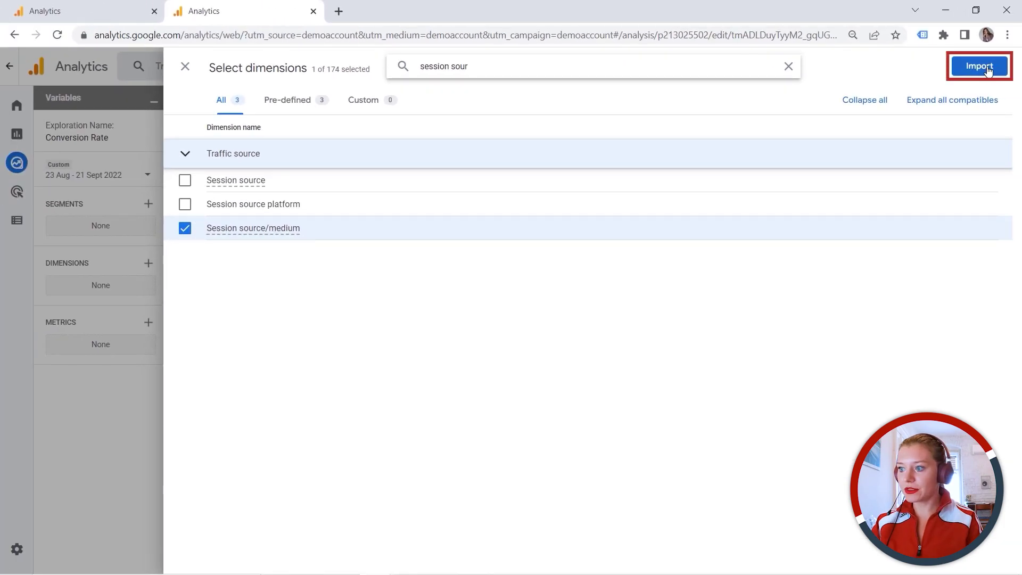
click(980, 66)
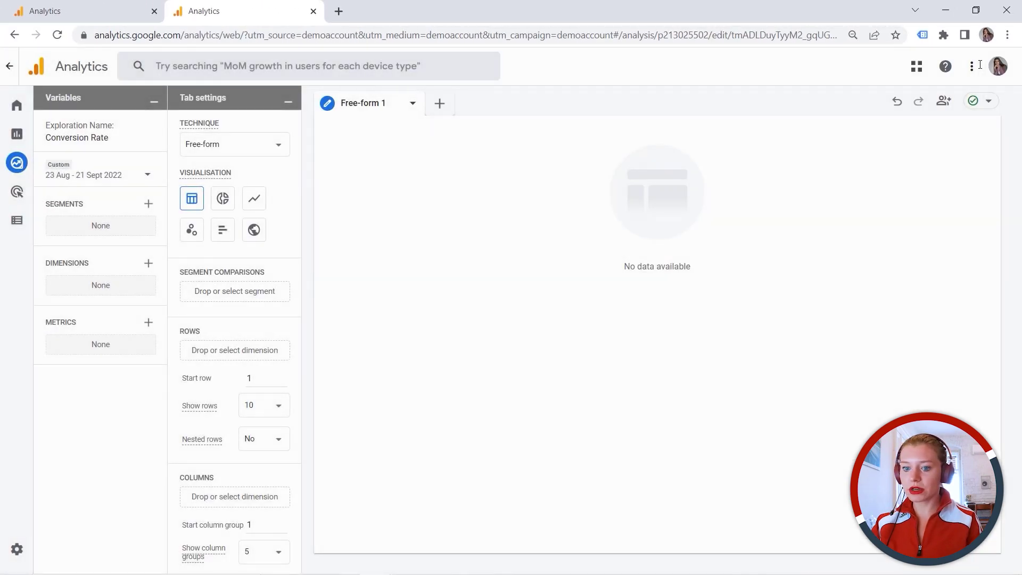
Step: Search for and tick Total users and Sessions in the metrics picker
click(148, 326)
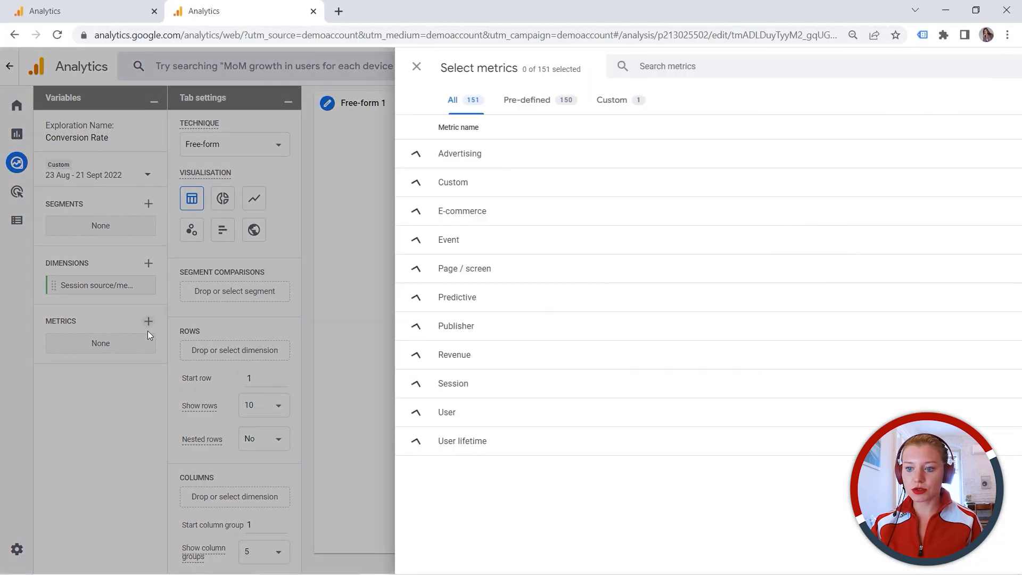
click(415, 66)
text(Total)
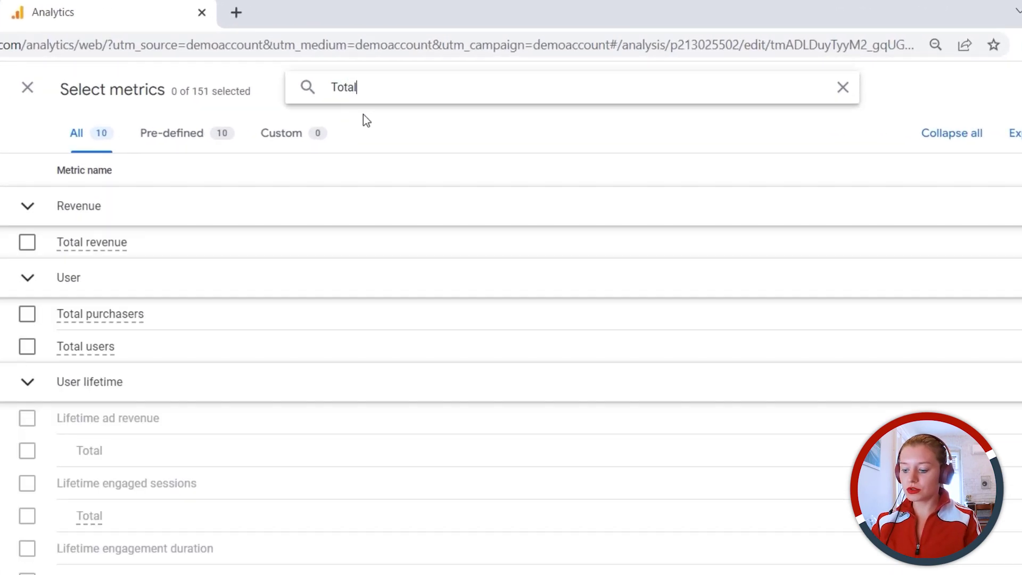
click(27, 346)
triple_click(410, 95)
text(Sessions)
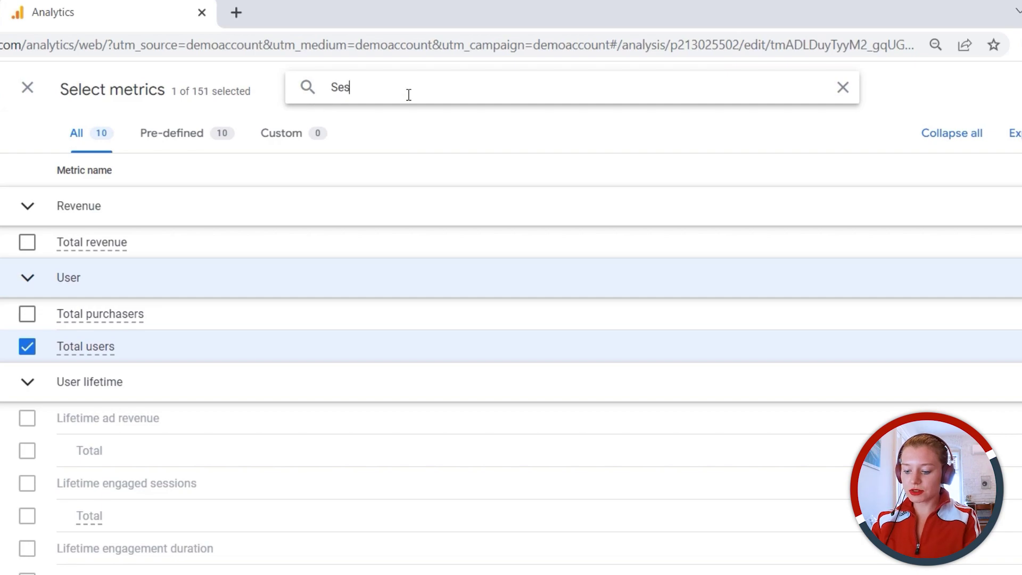
click(27, 307)
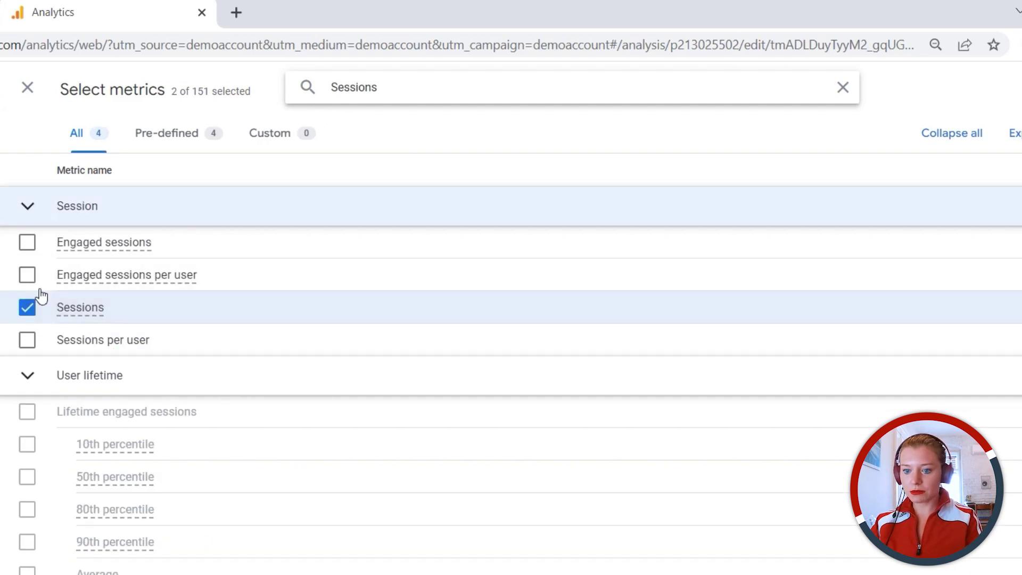
Step: Tick Conversions, User conversion rate and Session conversion rate, then import all five metrics
drag(404, 85, 326, 91)
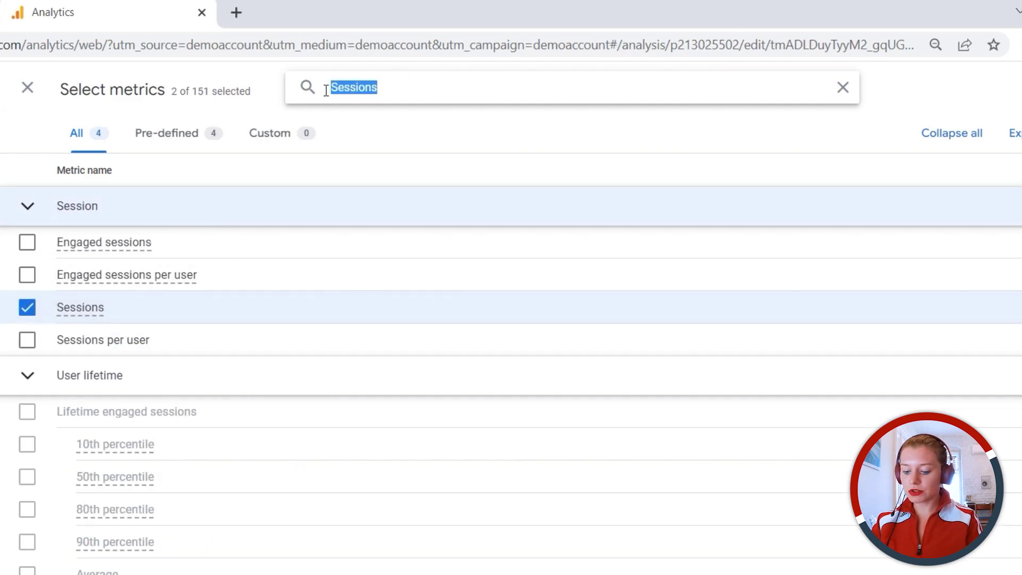
text(Conversion)
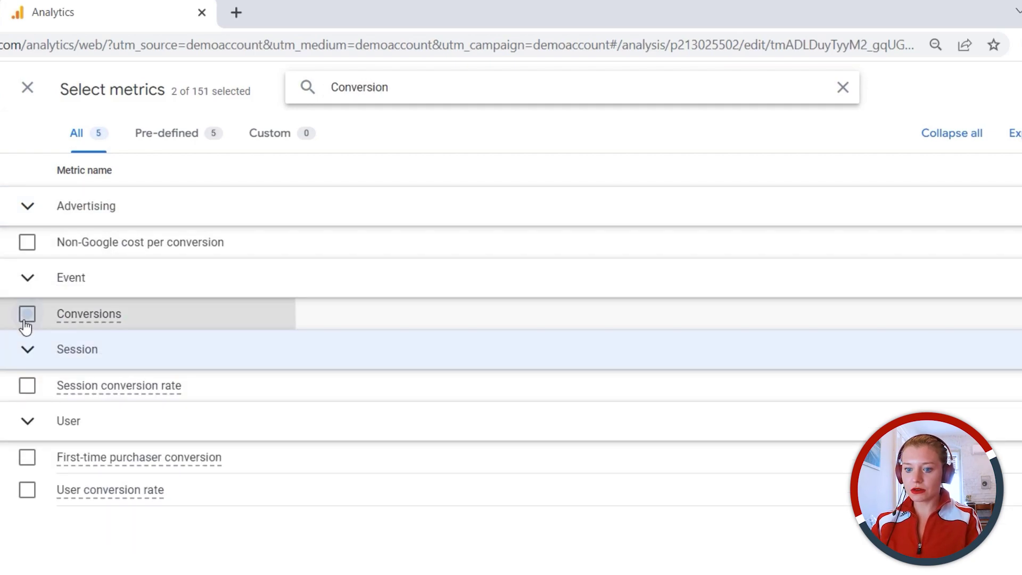
click(27, 315)
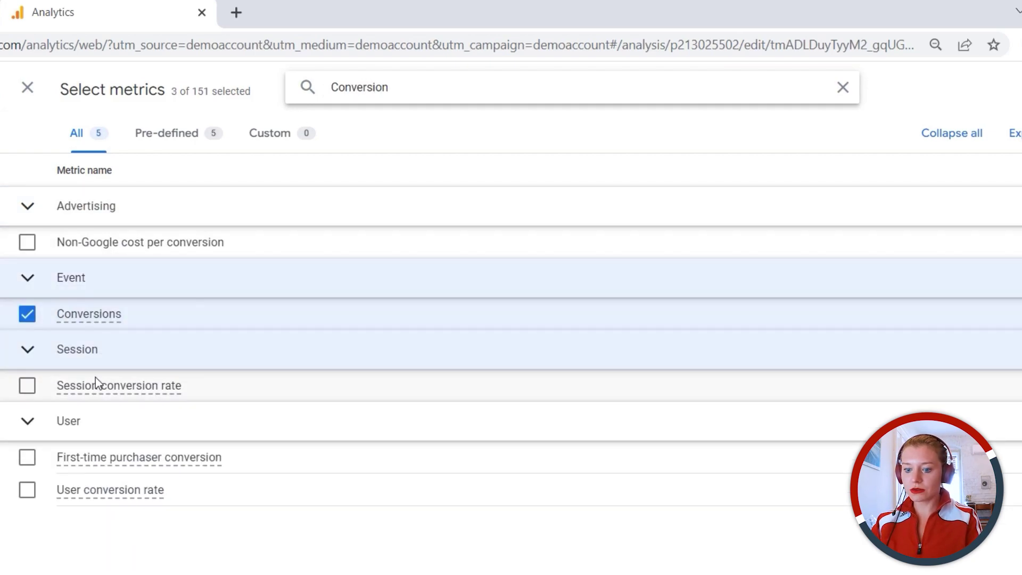
click(28, 491)
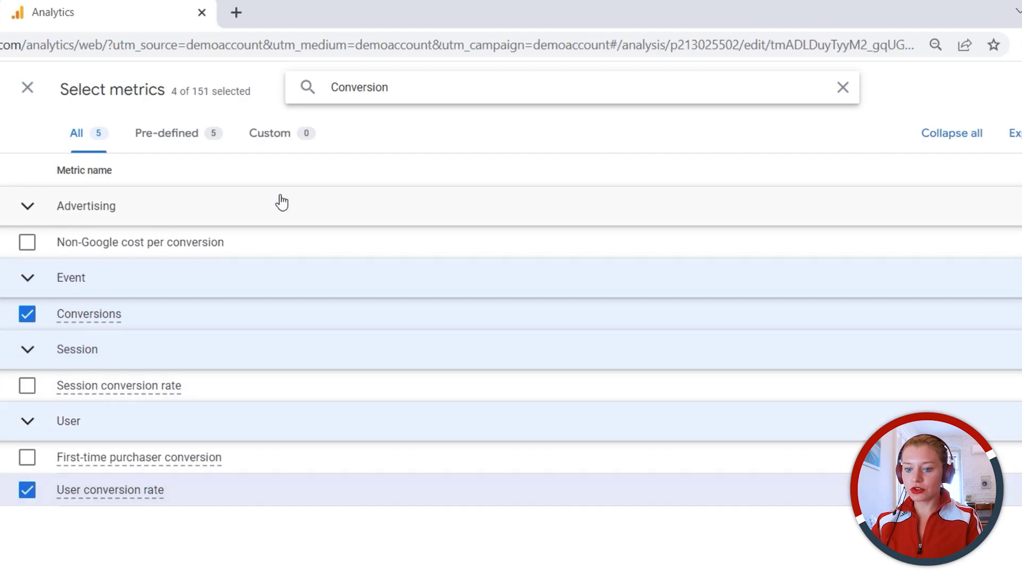
click(25, 389)
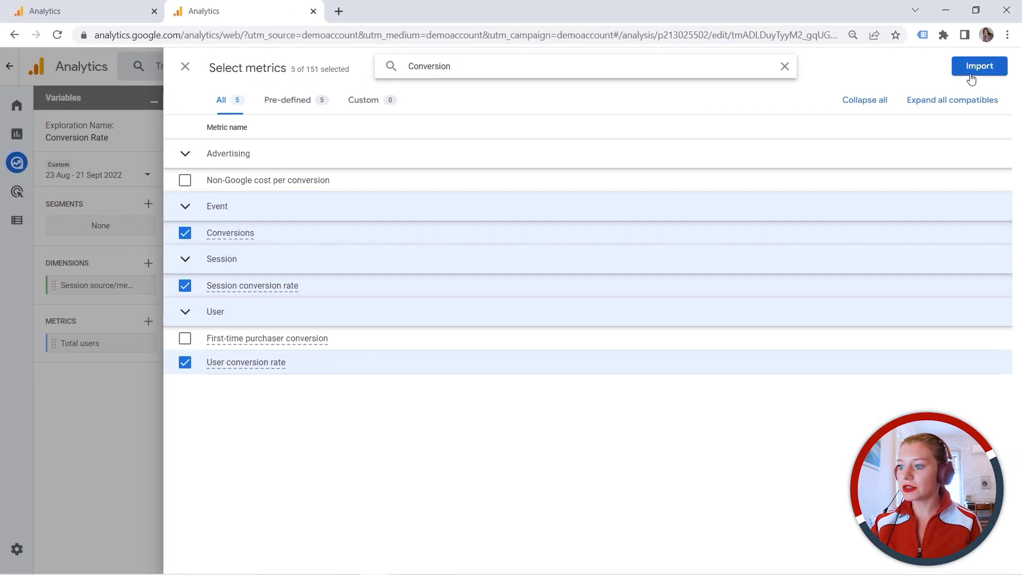
click(978, 66)
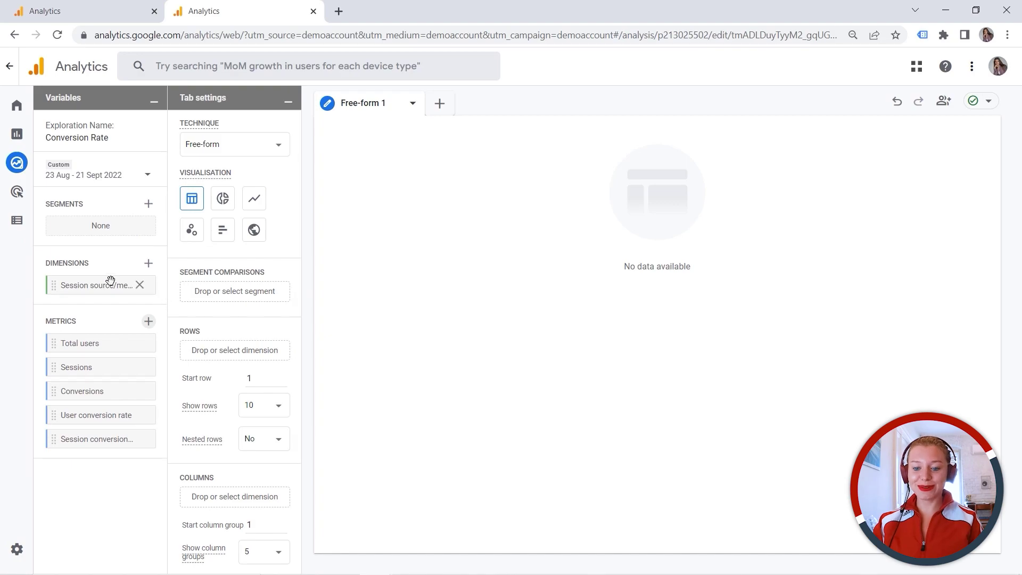
Step: Put Session source/medium in Rows and Total users, Sessions, Conversions and both conversion rates in Values
double_click(87, 285)
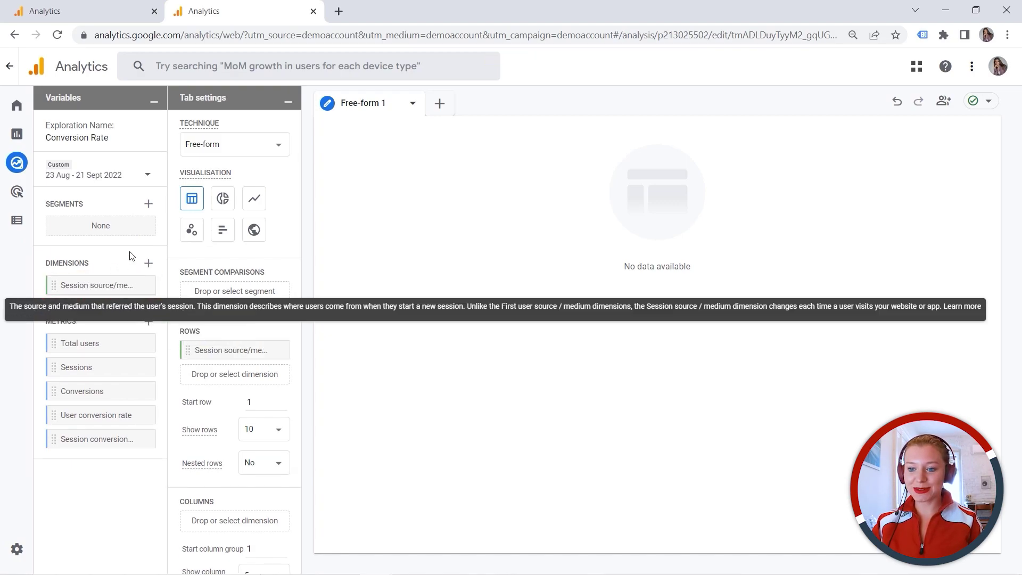
double_click(99, 343)
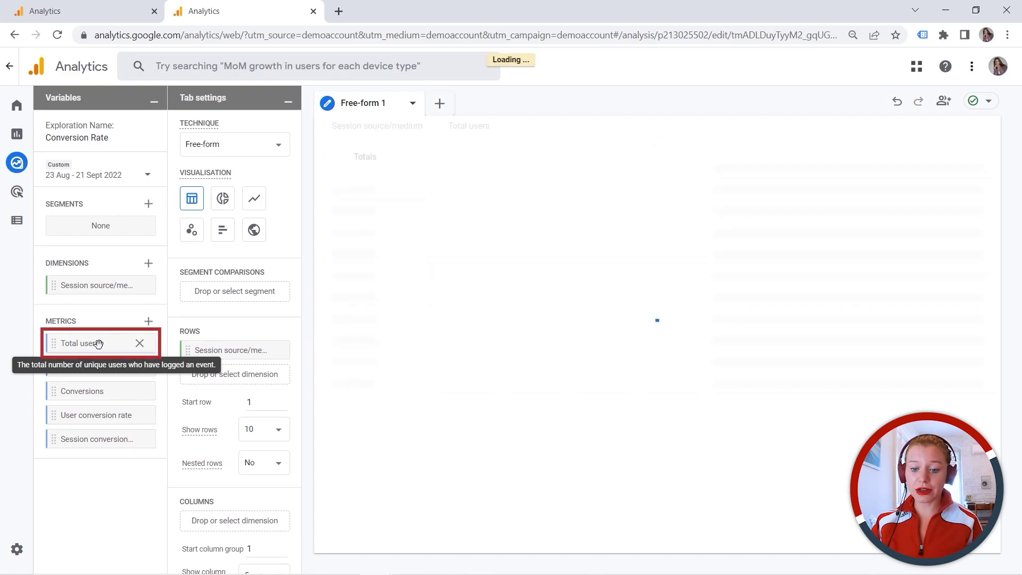
double_click(98, 366)
double_click(99, 391)
double_click(103, 414)
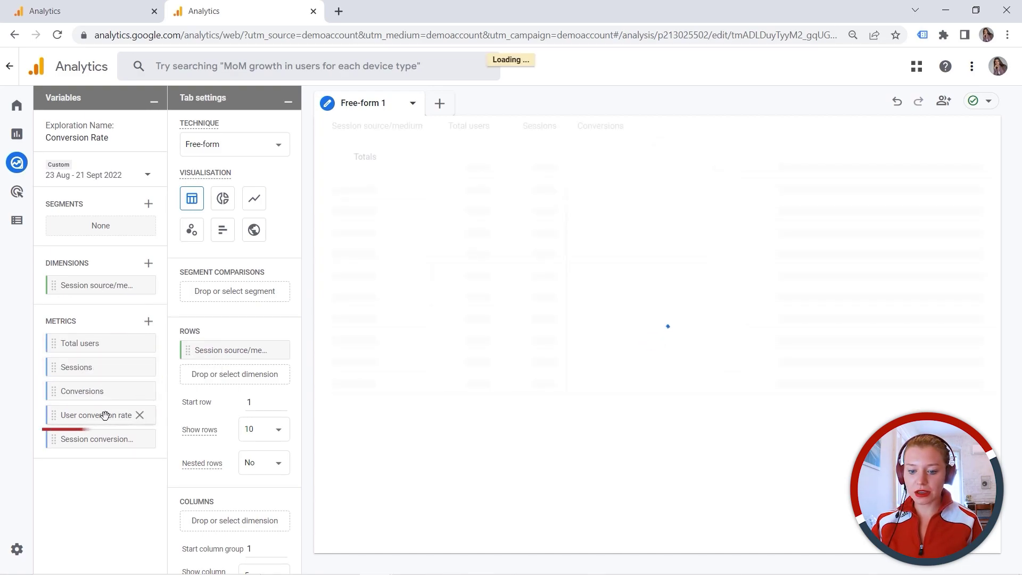
double_click(96, 440)
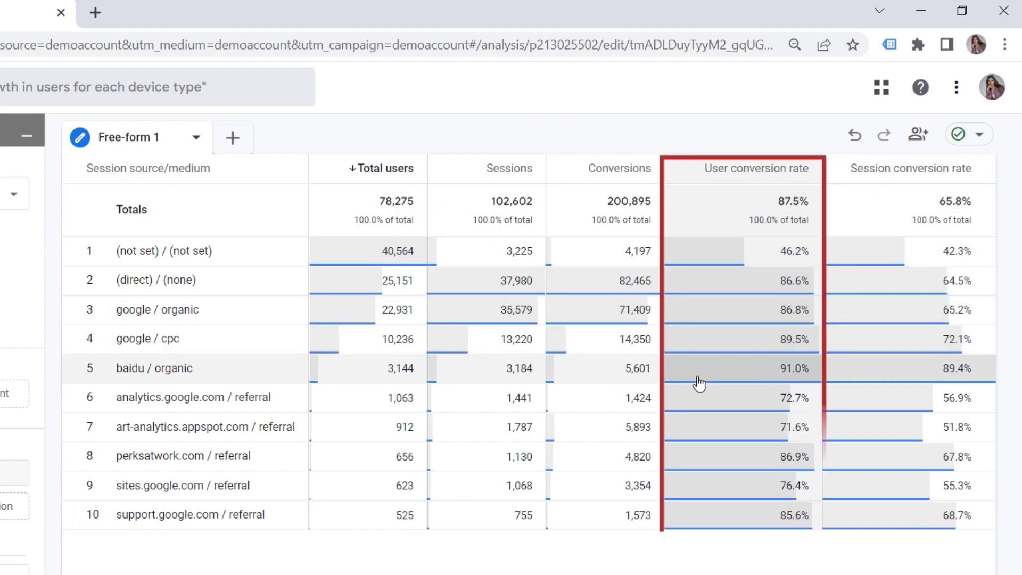
mouse_move(891, 184)
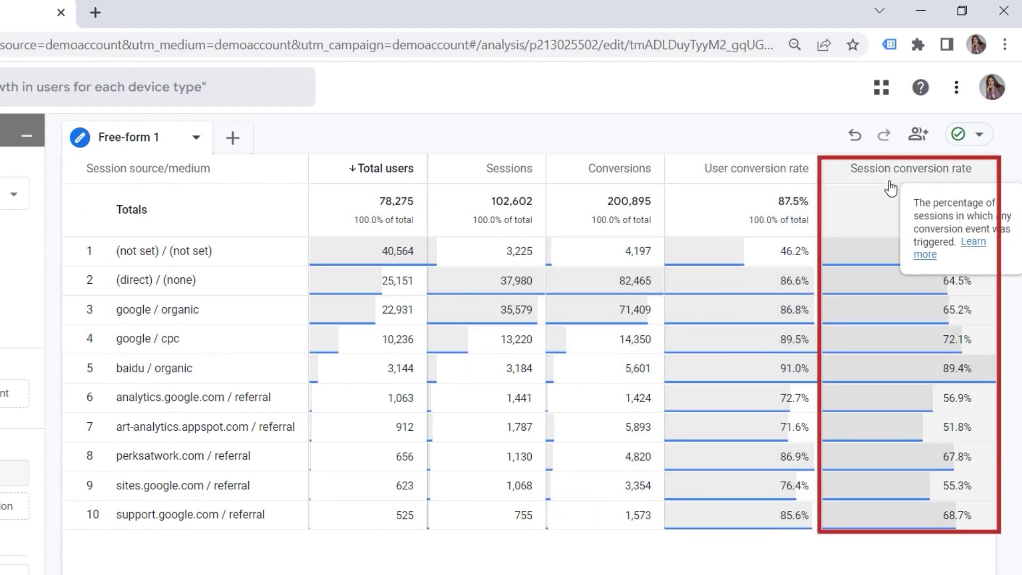